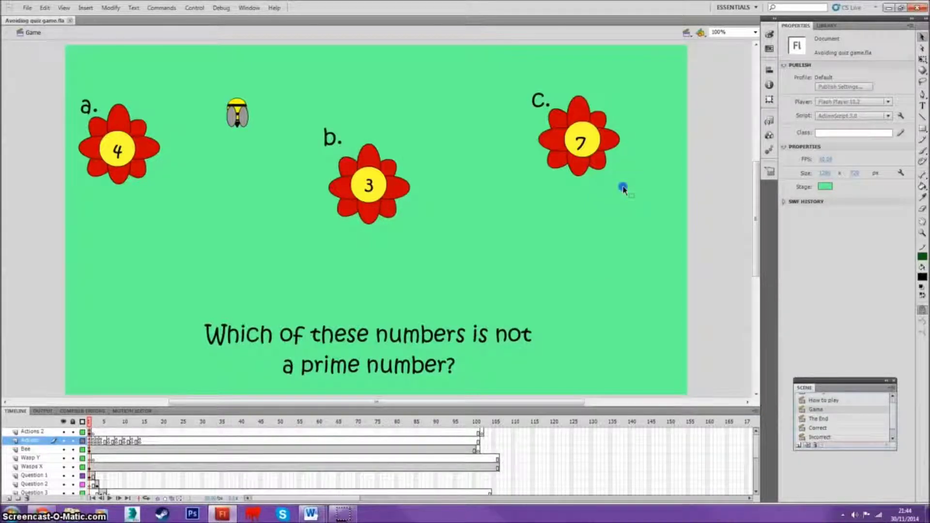
Look over the Start game scene's title and buttons, and return to the Game scene.
{"action": "key", "text": "Page_Up"}
{"action": "key", "text": "Page_Down"}
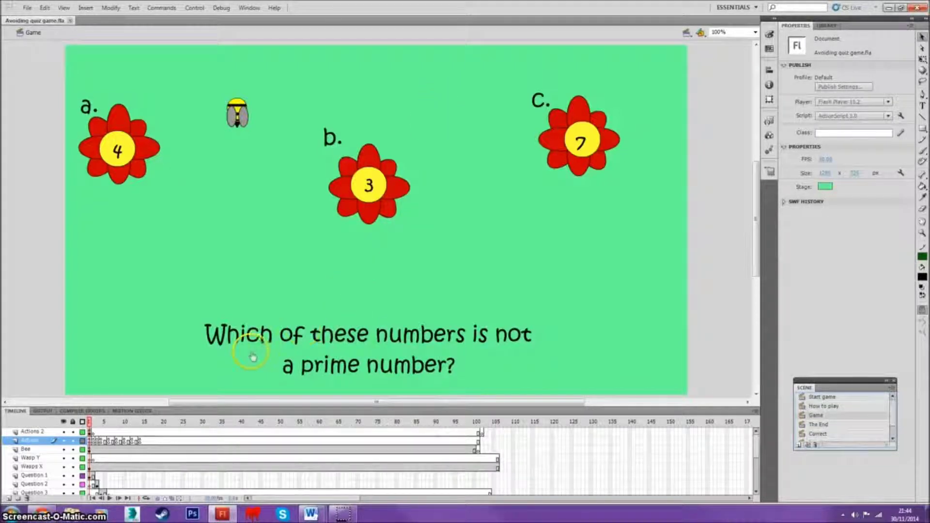
{"action": "key", "text": "Home"}
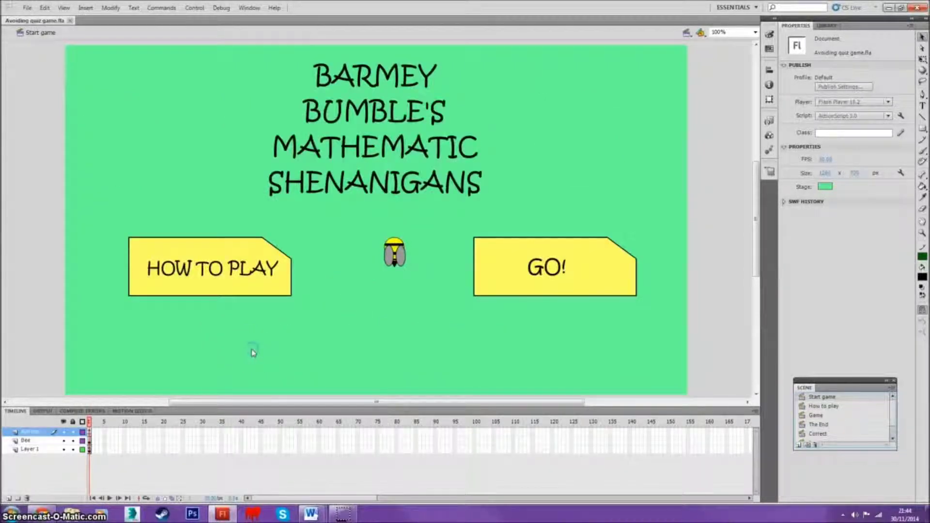
{"action": "left_click", "coordinate": [337, 305]}
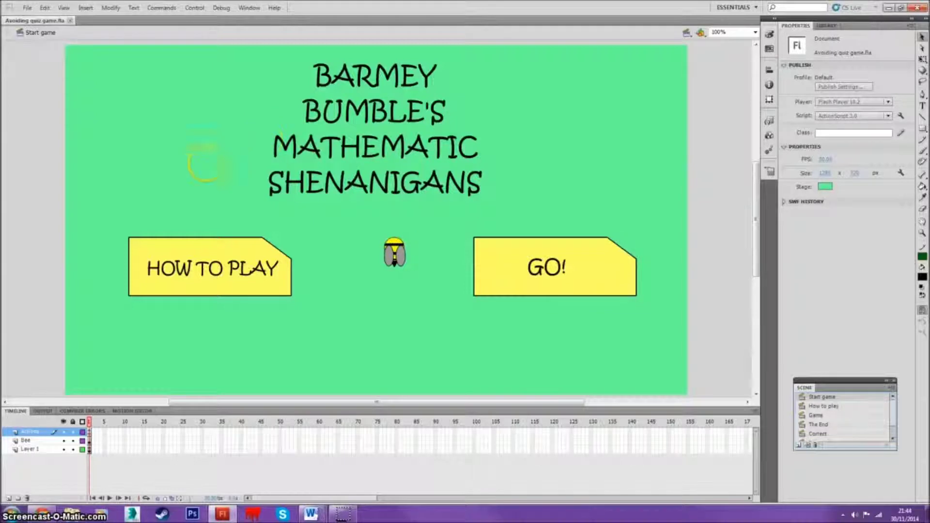
{"action": "key", "text": "Page_Down"}
{"action": "key", "text": "Page_Down"}
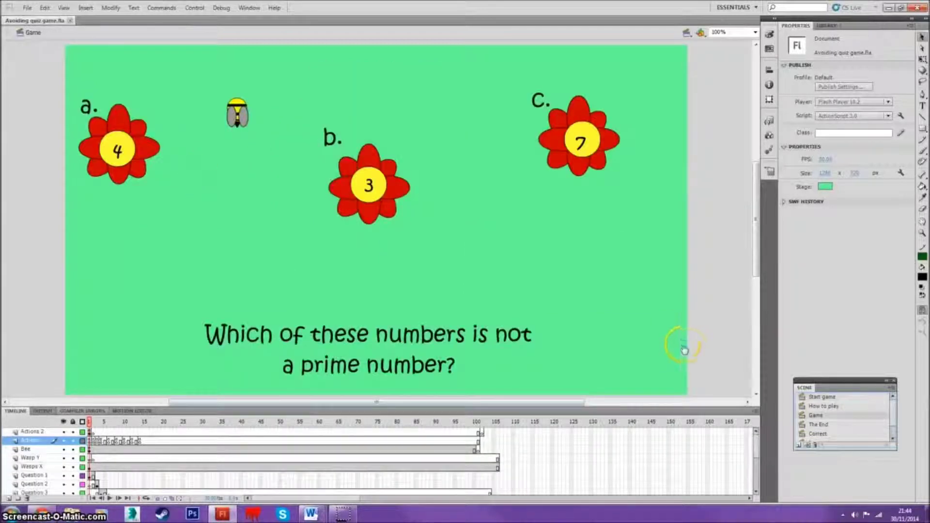
Step back and forth through the Game scene's timeline to examine its question frames, ending on frame 1.
{"action": "key", "text": "period"}
{"action": "key", "text": "period"}
{"action": "key", "text": "period"}
{"action": "key", "text": "period"}
{"action": "key", "text": "period"}
{"action": "key", "text": "period"}
{"action": "key", "text": "period"}
{"action": "key", "text": "period"}
{"action": "key", "text": "comma"}
{"action": "key", "text": "comma"}
{"action": "key", "text": "comma"}
{"action": "key", "text": "comma"}
{"action": "key", "text": "comma"}
{"action": "key", "text": "comma"}
{"action": "key", "text": "comma"}
{"action": "key", "text": "comma"}
{"action": "key", "text": "period"}
{"action": "key", "text": "period"}
{"action": "key", "text": "period"}
{"action": "key", "text": "period"}
{"action": "key", "text": "period"}
{"action": "key", "text": "period"}
{"action": "key", "text": "period"}
{"action": "key", "text": "period"}
{"action": "key", "text": "period"}
{"action": "key", "text": "period"}
{"action": "key", "text": "period"}
{"action": "key", "text": "comma"}
{"action": "key", "text": "comma"}
{"action": "key", "text": "comma"}
{"action": "key", "text": "comma"}
{"action": "key", "text": "comma"}
{"action": "key", "text": "comma"}
{"action": "key", "text": "comma"}
{"action": "key", "text": "comma"}
{"action": "key", "text": "comma"}
{"action": "key", "text": "comma"}
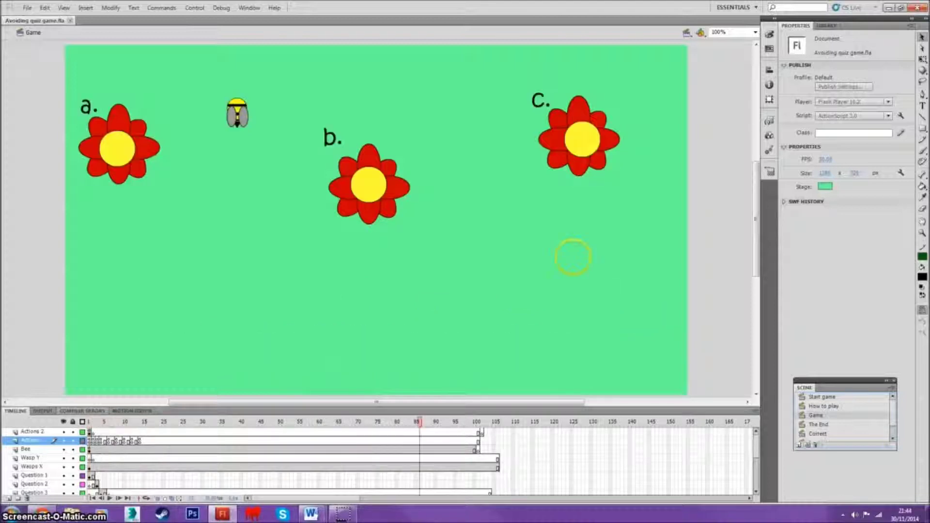
{"action": "key", "text": "comma"}
{"action": "key", "text": "comma"}
{"action": "key", "text": "comma"}
{"action": "key", "text": "comma"}
{"action": "key", "text": "comma"}
{"action": "key", "text": "comma"}
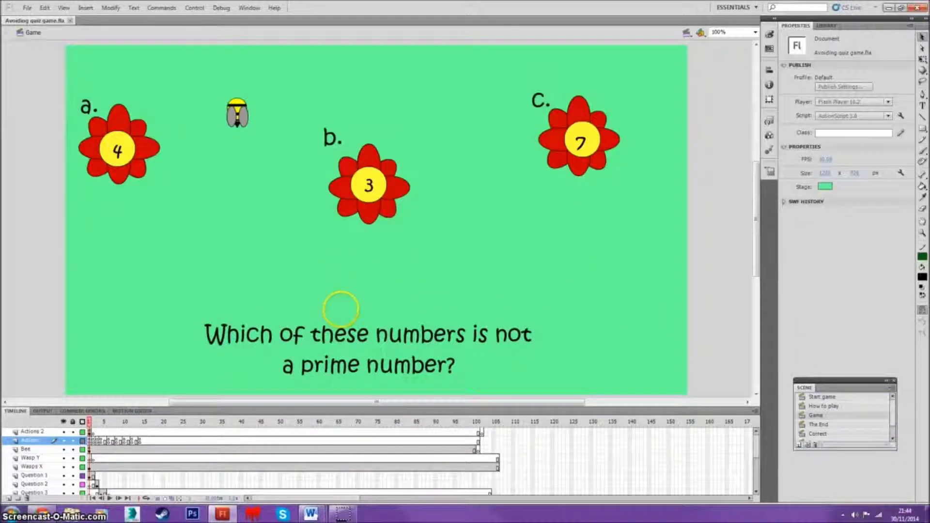
Return to the Start game scene, test the movie and start the quiz with GO!
{"action": "key", "text": "Home"}
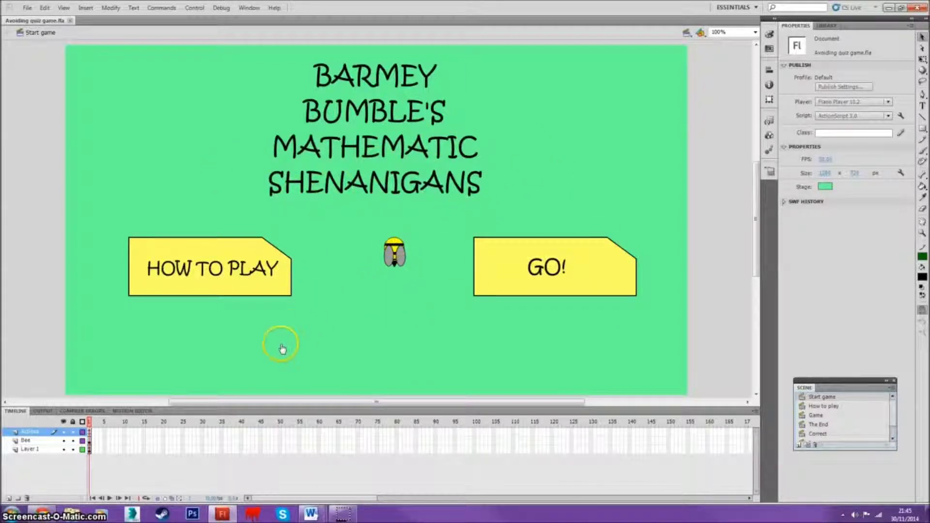
{"action": "left_click", "coordinate": [446, 227]}
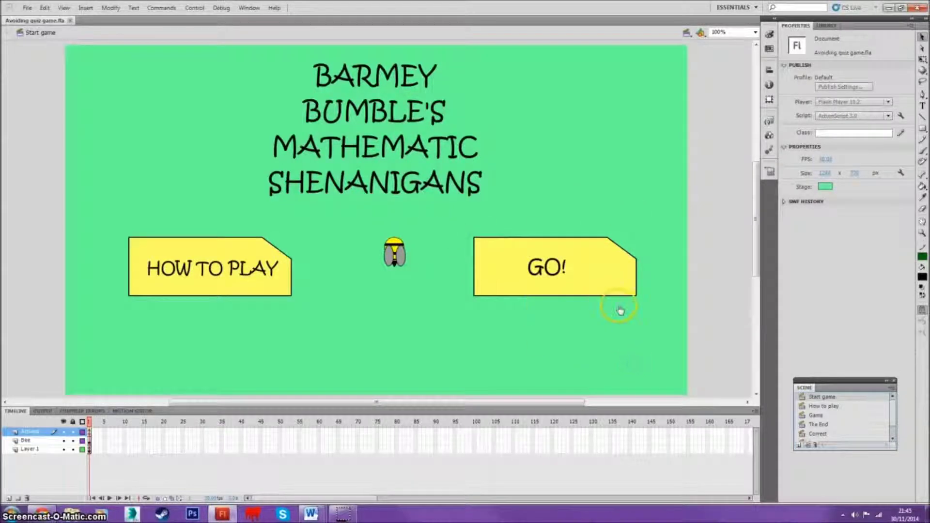
{"action": "key", "text": "ctrl+Return"}
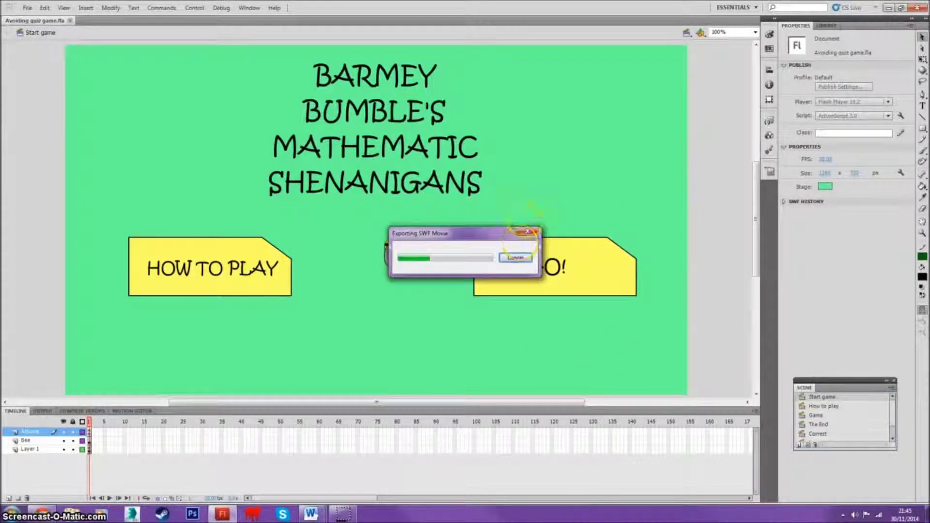
{"action": "left_click", "coordinate": [639, 312]}
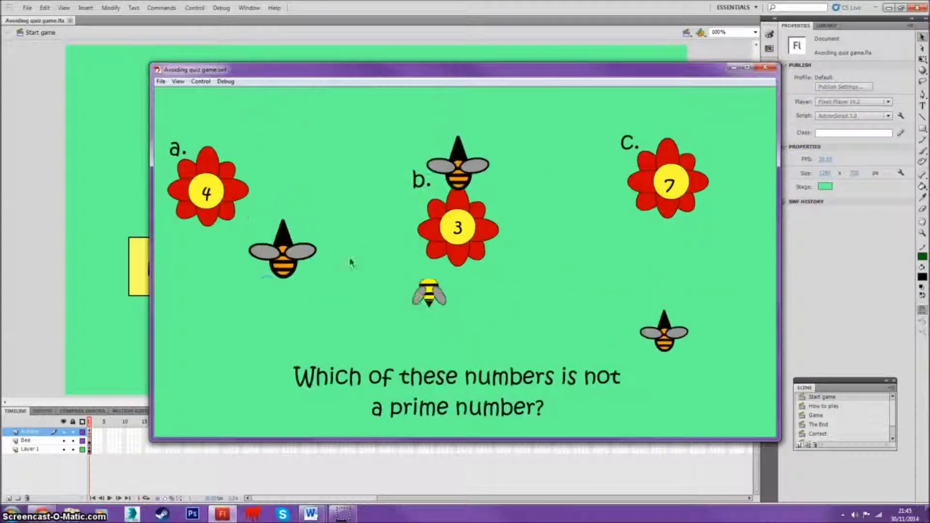
{"action": "left_click", "coordinate": [74, 426]}
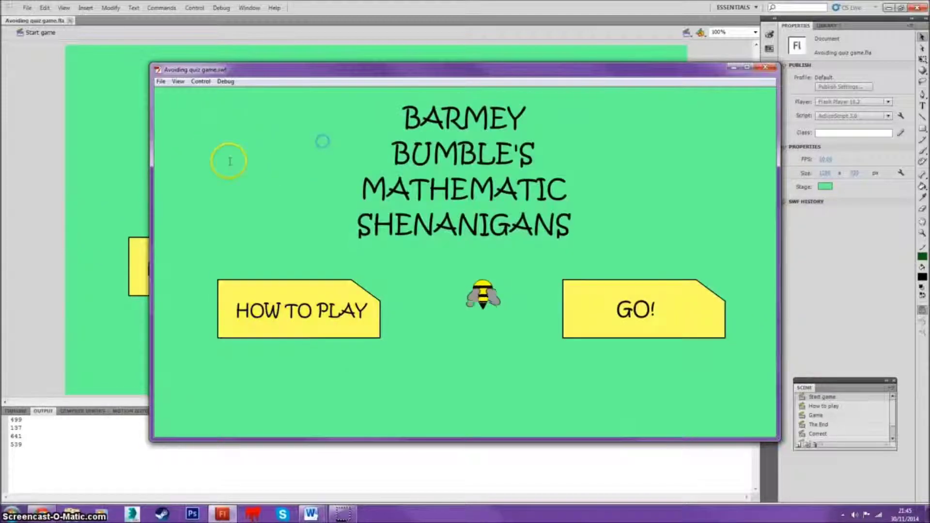
Start the game from its menu, answer the prime-number question with the bee and continue to the next question.
{"action": "left_click", "coordinate": [627, 320]}
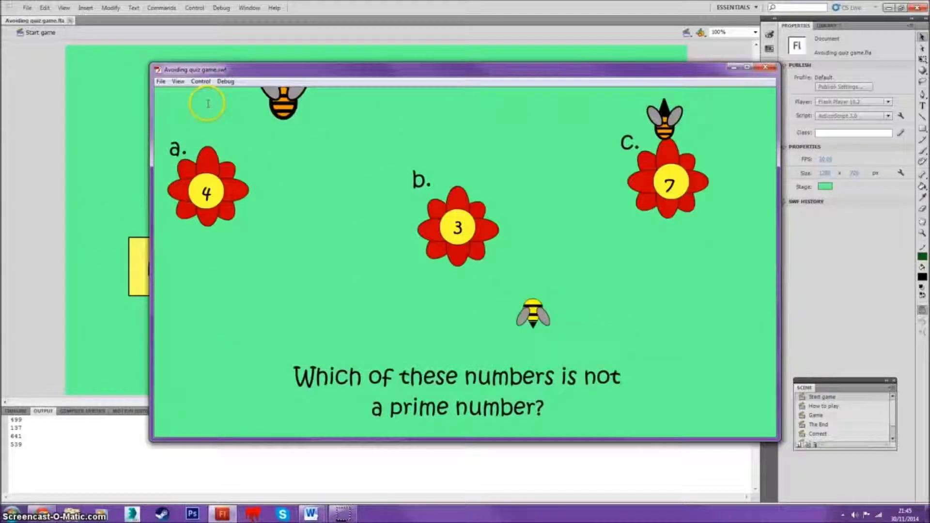
{"action": "key", "text": "Left"}
{"action": "key", "text": "Up"}
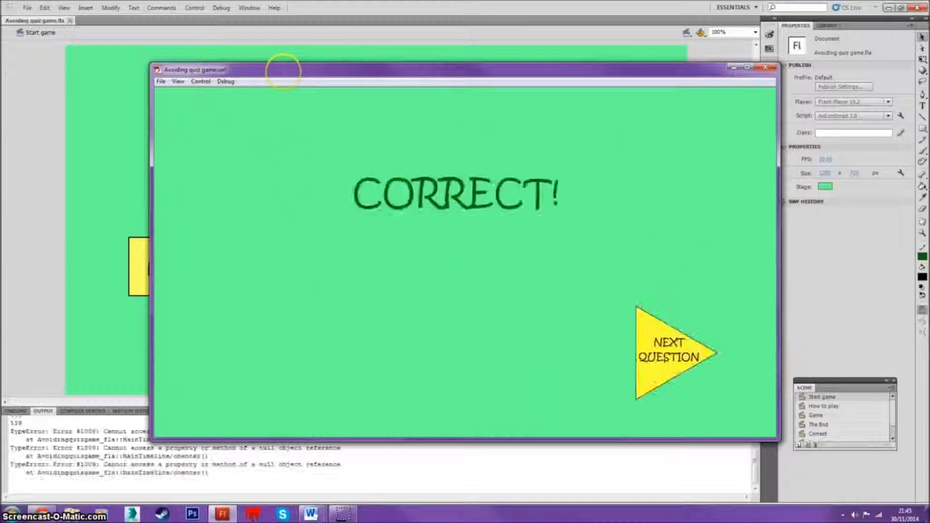
{"action": "left_click", "coordinate": [662, 345]}
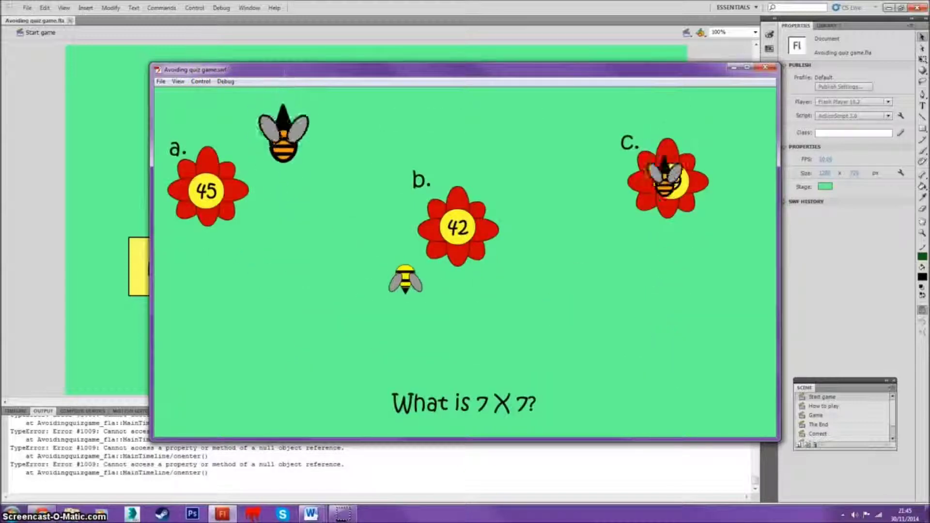
Steer the bee around the moving wasps and answer "What is 7 X 7?" with flower c, 49.
{"action": "key", "text": "Up"}
{"action": "key", "text": "Left"}
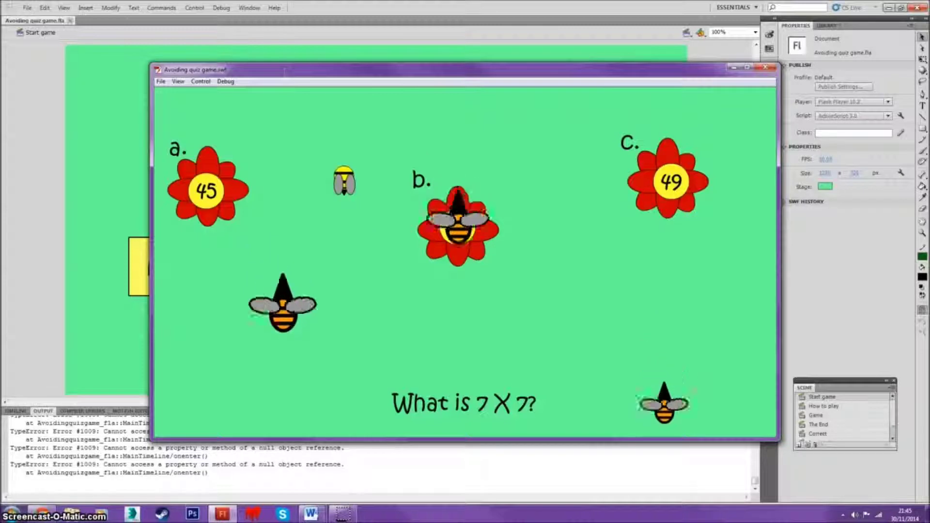
{"action": "key", "text": "Down"}
{"action": "key", "text": "Right"}
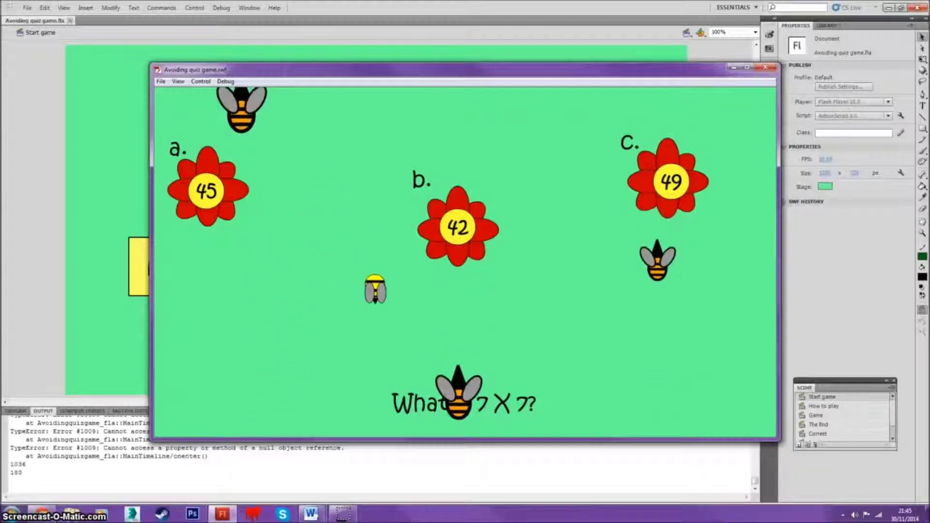
{"action": "key", "text": "Right"}
{"action": "key", "text": "Left"}
{"action": "key", "text": "Up"}
{"action": "key", "text": "Left"}
{"action": "key", "text": "Right"}
{"action": "key", "text": "Down"}
{"action": "key", "text": "Up"}
{"action": "key", "text": "Right"}
{"action": "key", "text": "Up"}
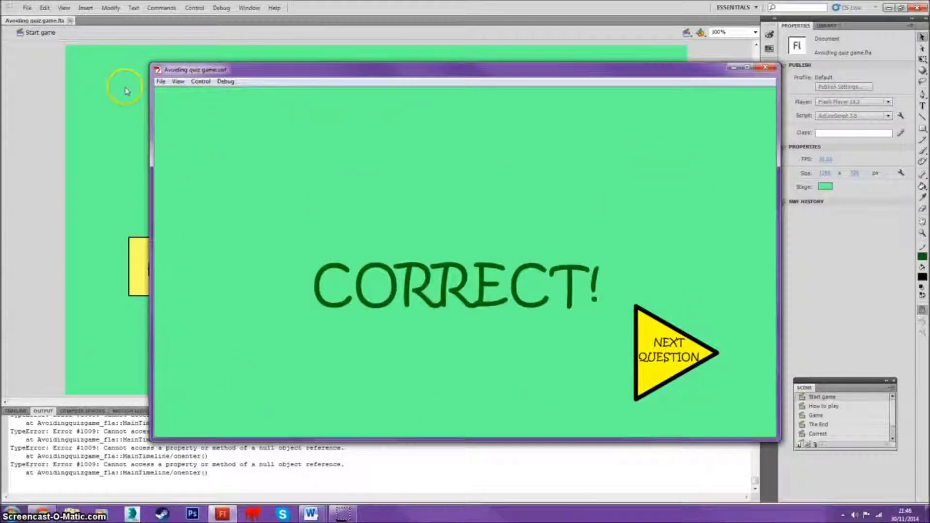
Continue to the following question in the test movie and steer the bee to an answer flower.
{"action": "key", "text": "Left"}
{"action": "key", "text": "Up"}
{"action": "key", "text": "Right"}
{"action": "key", "text": "Up"}
{"action": "left_click", "coordinate": [220, 80]}
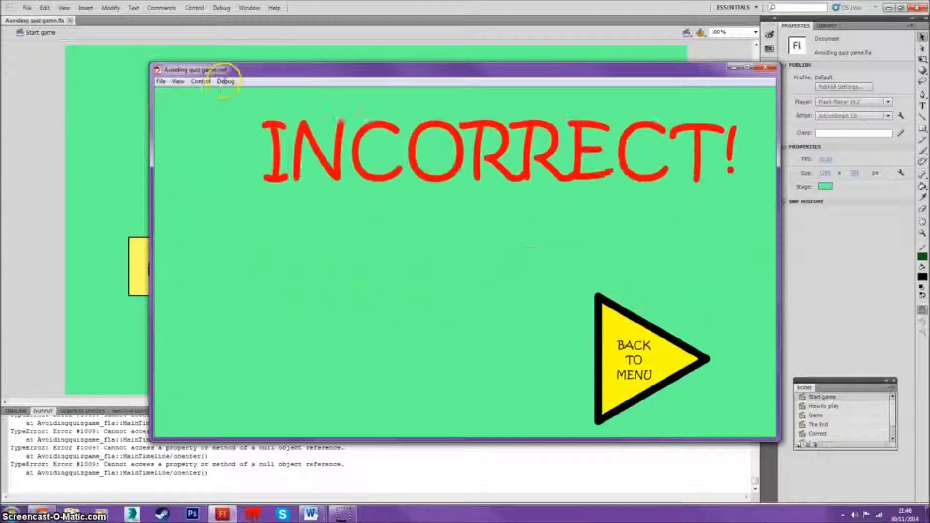
Go back to the game's menu from the Incorrect screen and start the game again with GO!
{"action": "key", "text": "Return"}
{"action": "left_click", "coordinate": [255, 84]}
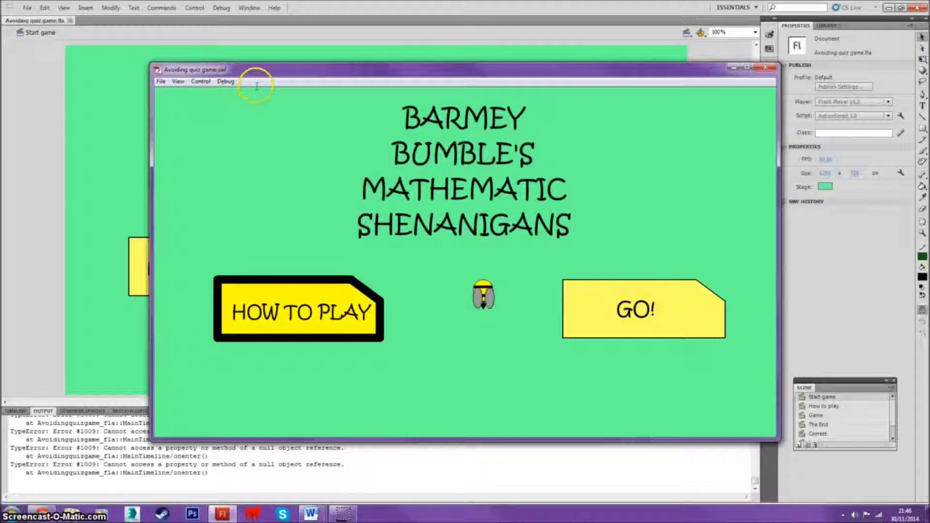
{"action": "key", "text": "Tab"}
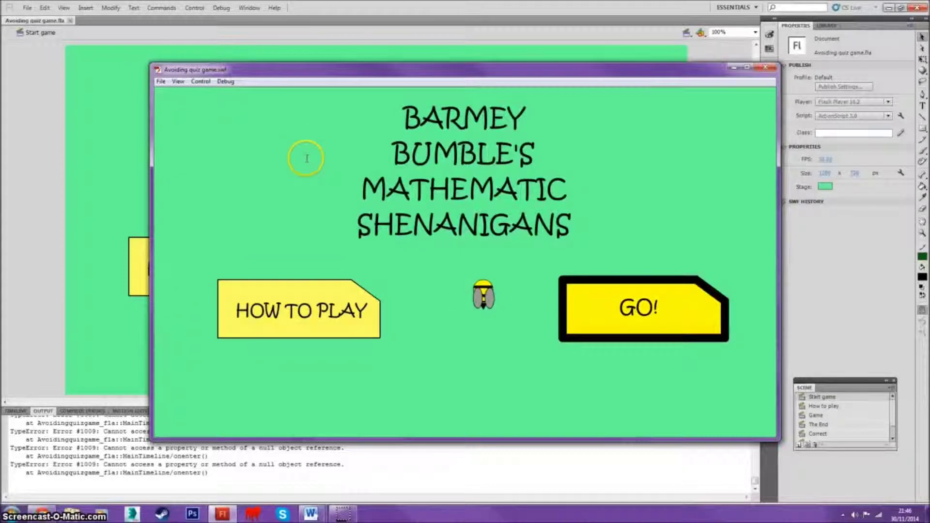
{"action": "key", "text": "Return"}
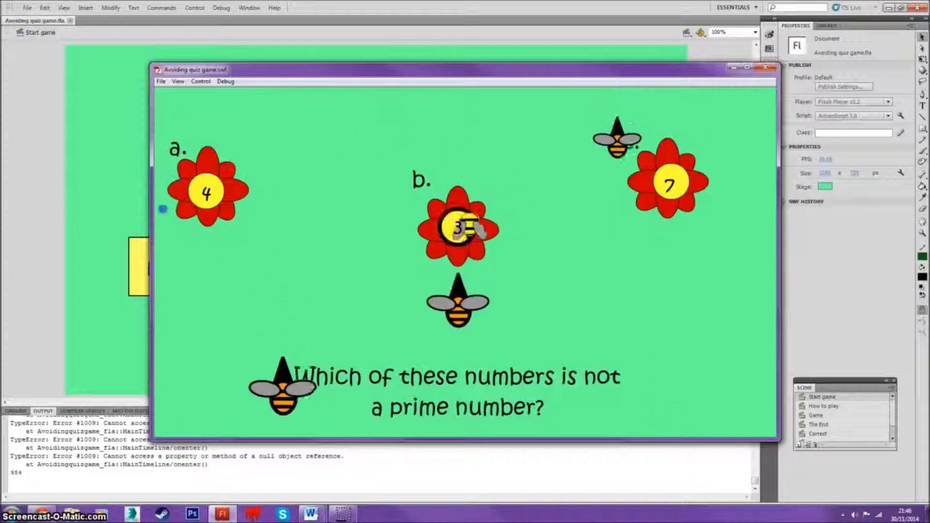
Test the bee's movement among the flowers and wasps on the prime-number question, and close the test movie.
{"action": "left_click", "coordinate": [169, 188]}
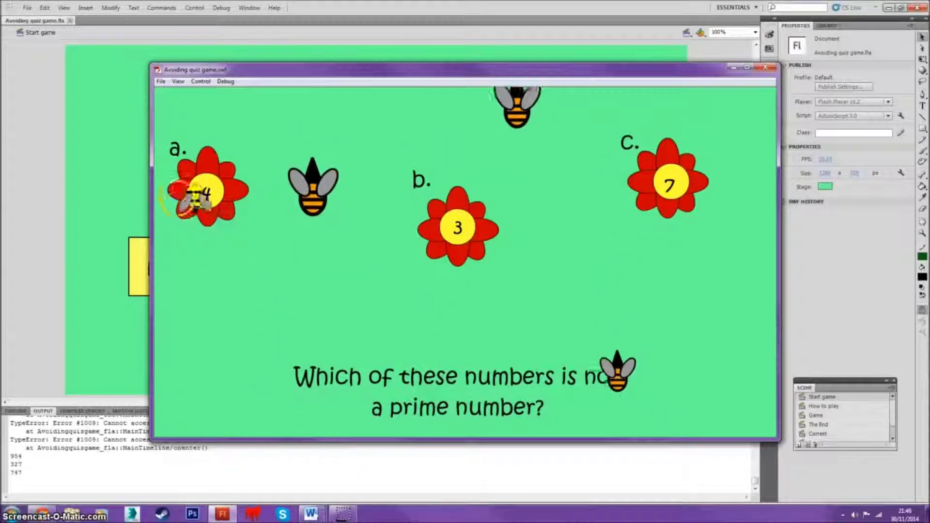
{"action": "left_click", "coordinate": [471, 242]}
{"action": "left_click", "coordinate": [848, 72]}
{"action": "left_click", "coordinate": [622, 227]}
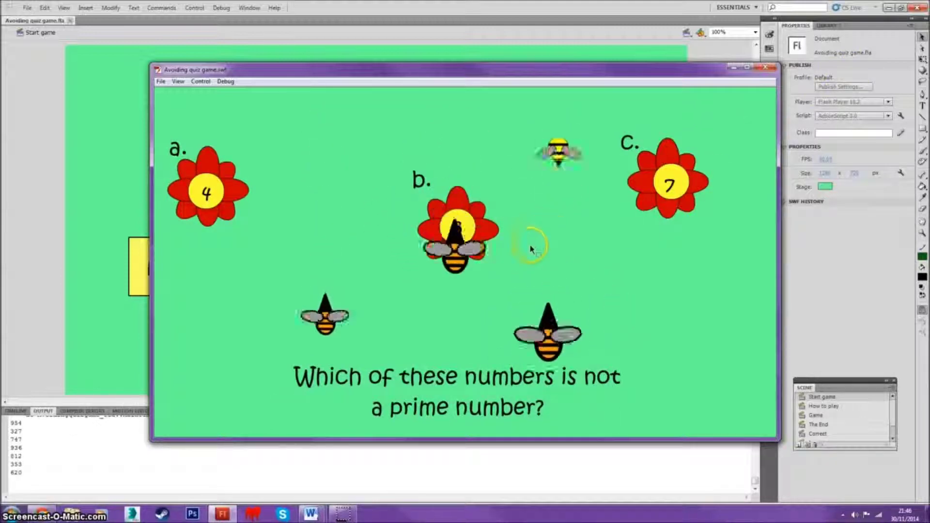
{"action": "left_click", "coordinate": [105, 226]}
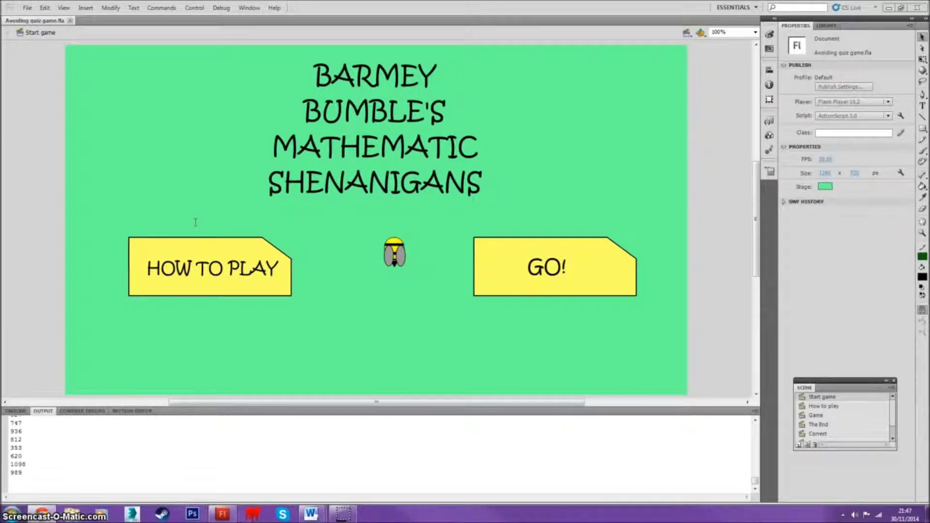
Switch to the browser and skim the YouTube tutorial "Adobe Flash CS5 - Making a quiz game", pausing it at about 2:40.
{"action": "key", "text": "alt+Tab"}
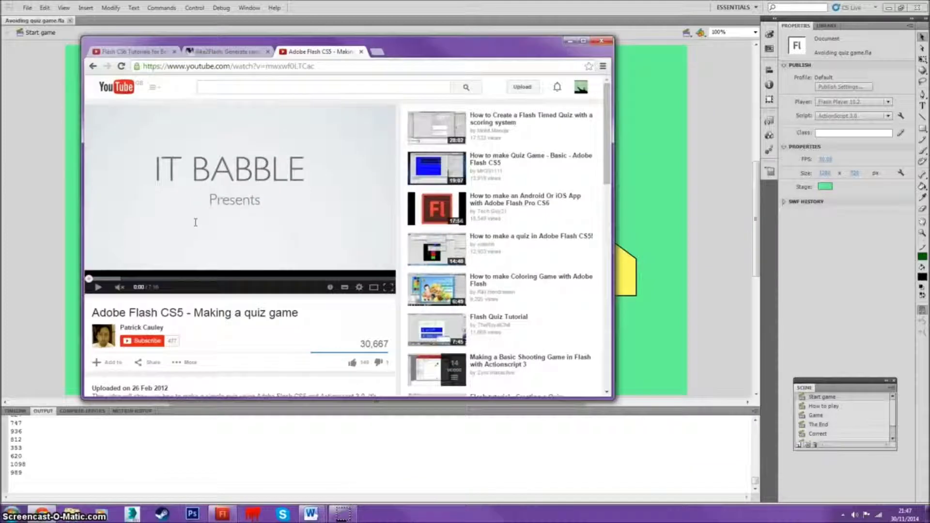
{"action": "left_click", "coordinate": [196, 222]}
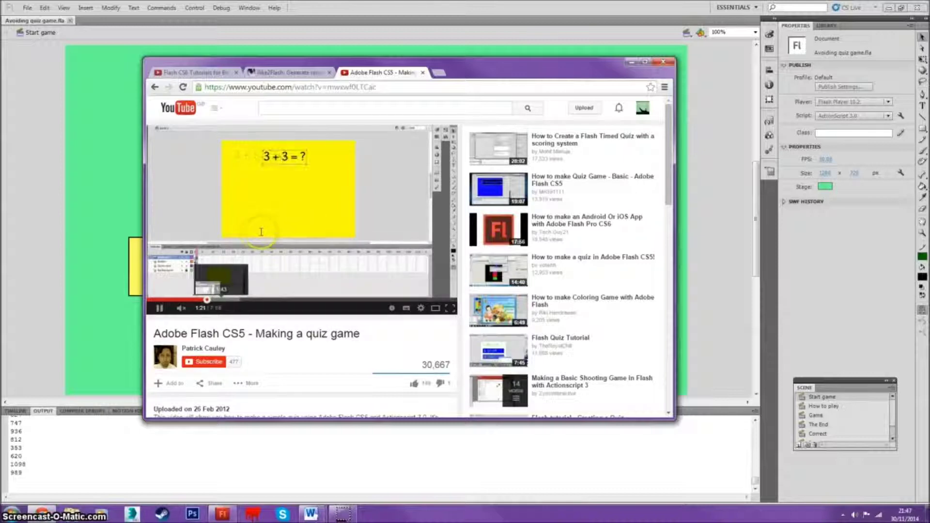
{"action": "left_click", "coordinate": [224, 300]}
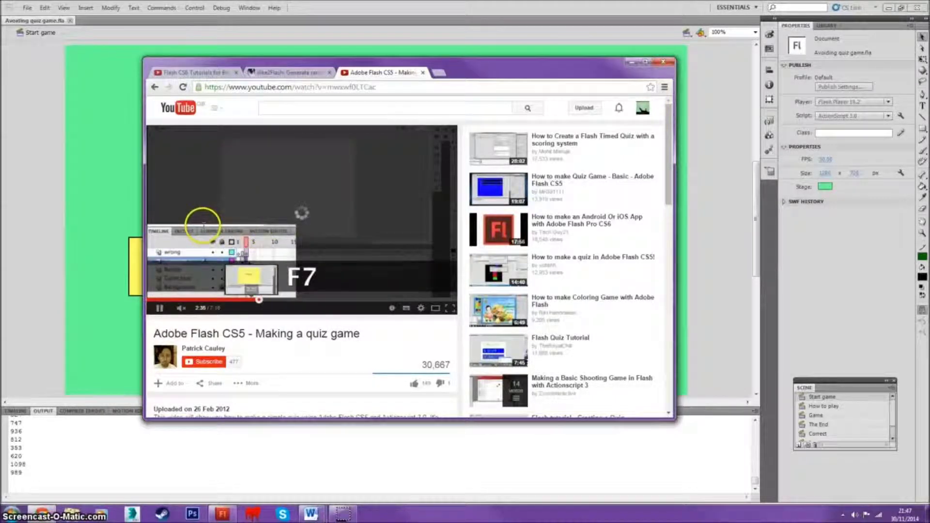
{"action": "left_click", "coordinate": [260, 300]}
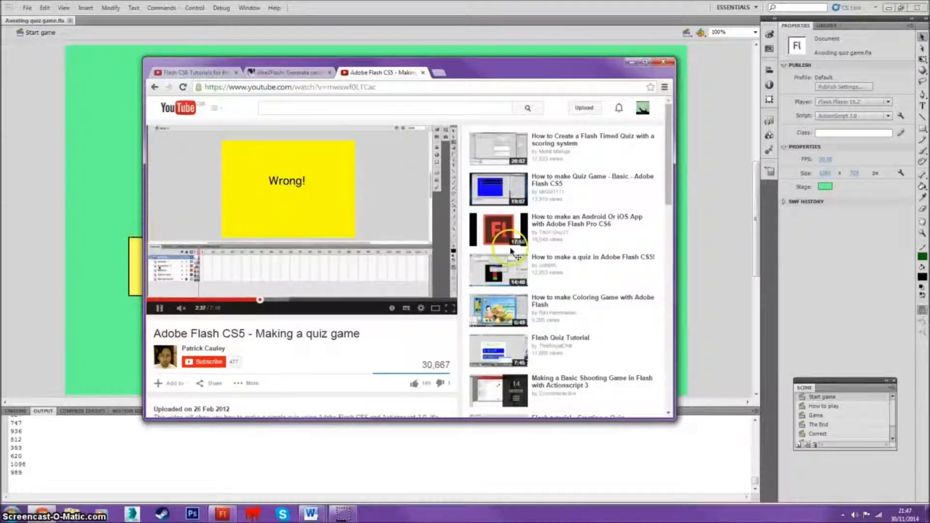
{"action": "left_click", "coordinate": [291, 232]}
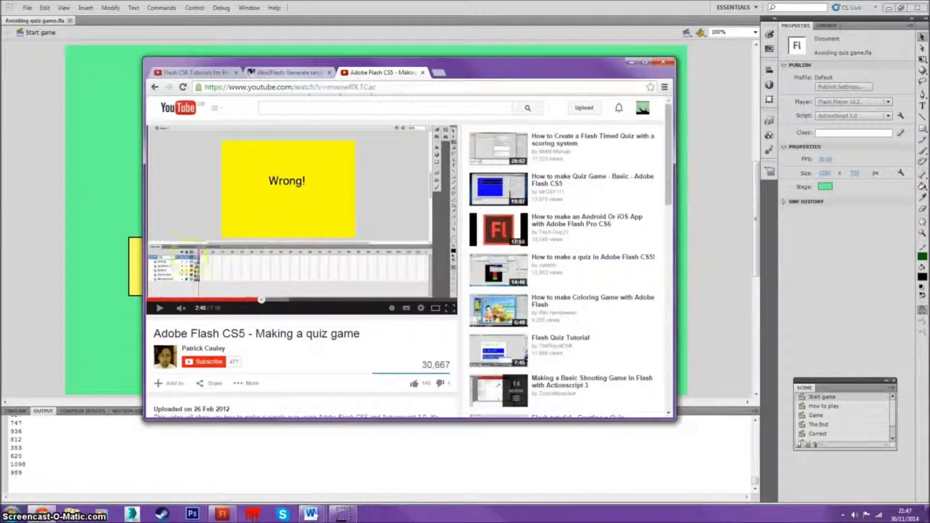
Switch to the ilike2flash article "Generate random numbers in Actionscript 3" and read its introduction and first steps.
{"action": "left_click", "coordinate": [286, 73]}
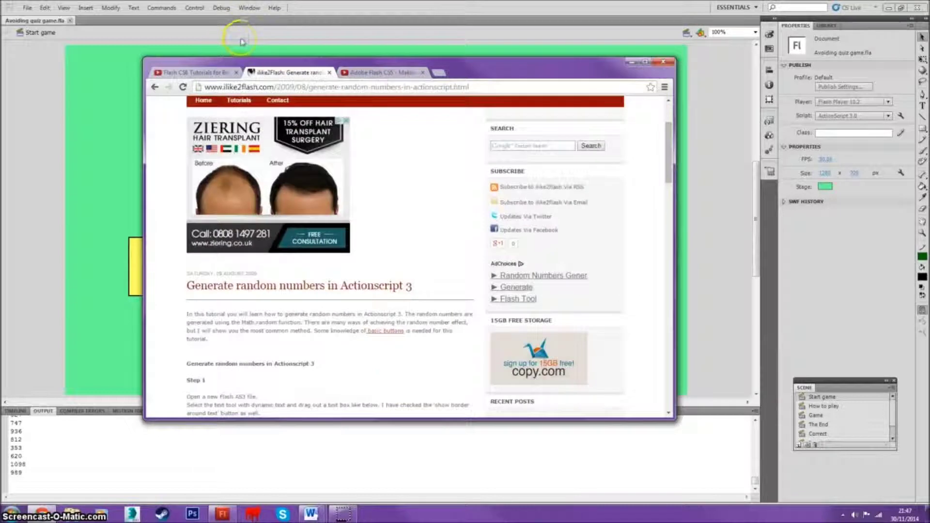
{"action": "scroll", "coordinate": [553, 91], "scroll_direction": "down", "scroll_amount": 6}
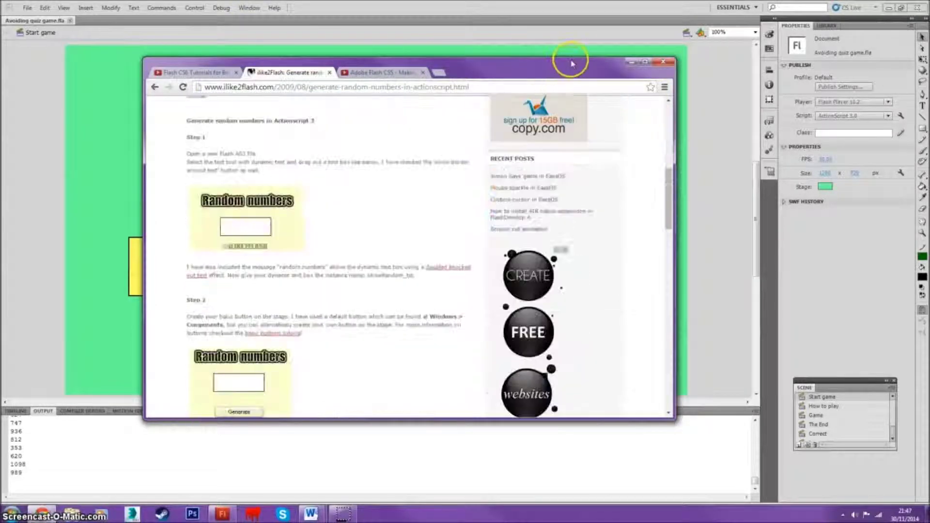
{"action": "scroll", "coordinate": [575, 56], "scroll_direction": "up", "scroll_amount": 5}
{"action": "left_click", "coordinate": [541, 35]}
{"action": "scroll", "coordinate": [571, 193], "scroll_direction": "up", "scroll_amount": 3}
{"action": "scroll", "coordinate": [460, 227], "scroll_direction": "down", "scroll_amount": 5}
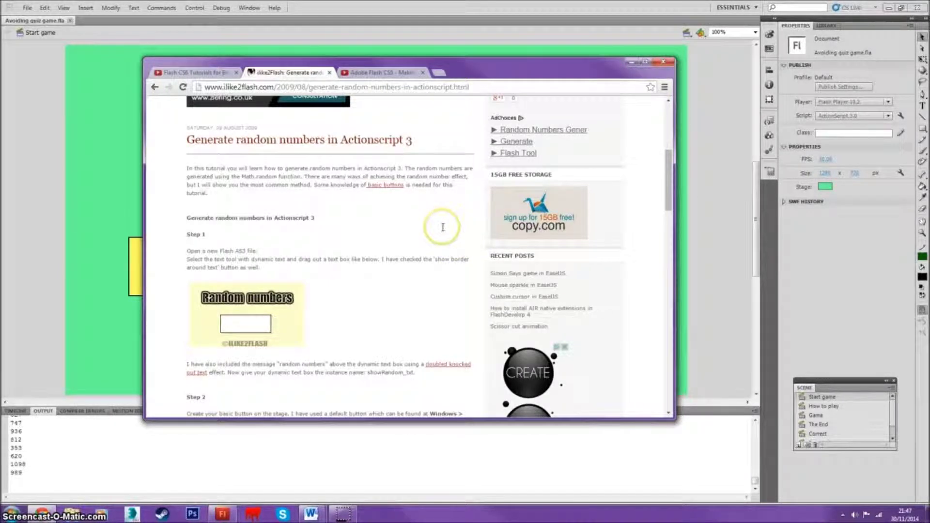
{"action": "scroll", "coordinate": [443, 227], "scroll_direction": "down", "scroll_amount": 3}
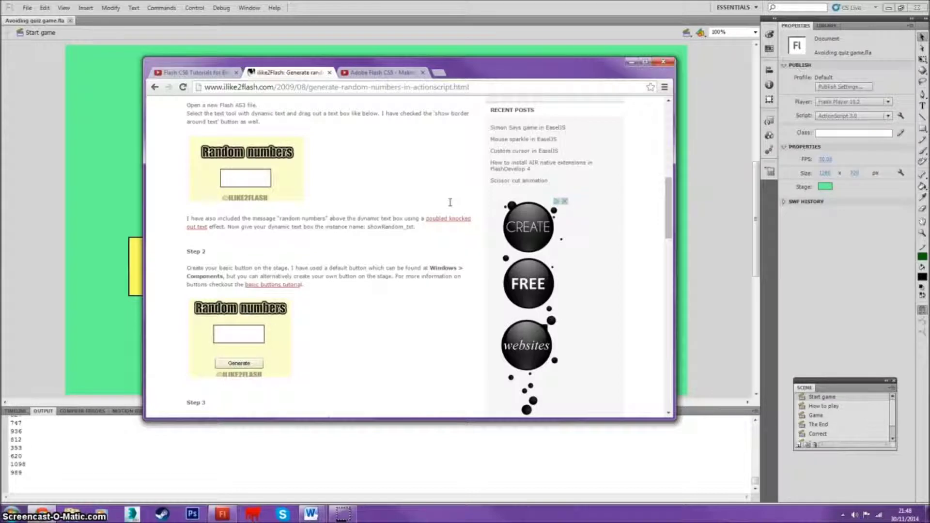
Read the remainder of the random-numbers article through Step 5 and the start of the comments.
{"action": "left_click", "coordinate": [411, 208]}
{"action": "left_click", "coordinate": [503, 218]}
{"action": "mouse_move", "coordinate": [503, 218]}
{"action": "left_mouse_down"}
{"action": "mouse_move", "coordinate": [494, 211]}
{"action": "mouse_move", "coordinate": [506, 224]}
{"action": "mouse_move", "coordinate": [507, 206]}
{"action": "left_mouse_up"}
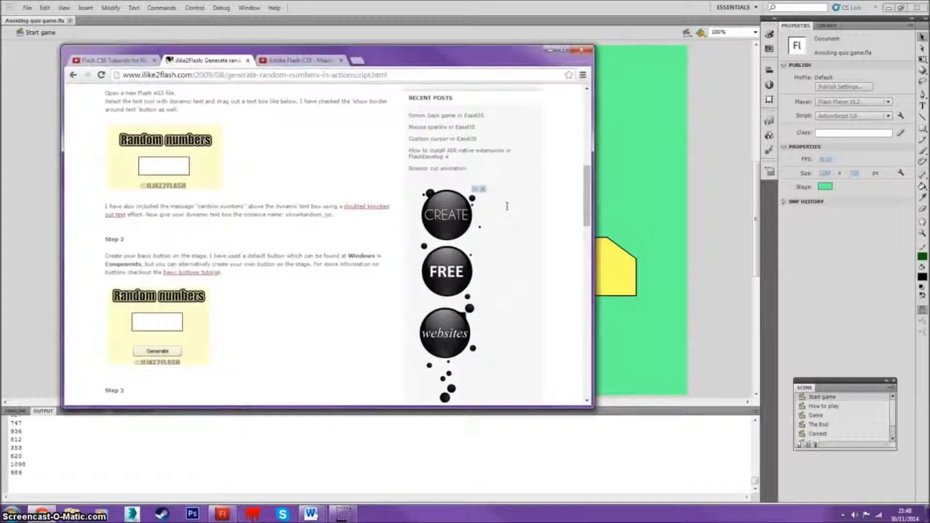
{"action": "scroll", "coordinate": [507, 206], "scroll_direction": "up", "scroll_amount": 4}
{"action": "scroll", "coordinate": [507, 207], "scroll_direction": "down", "scroll_amount": 8}
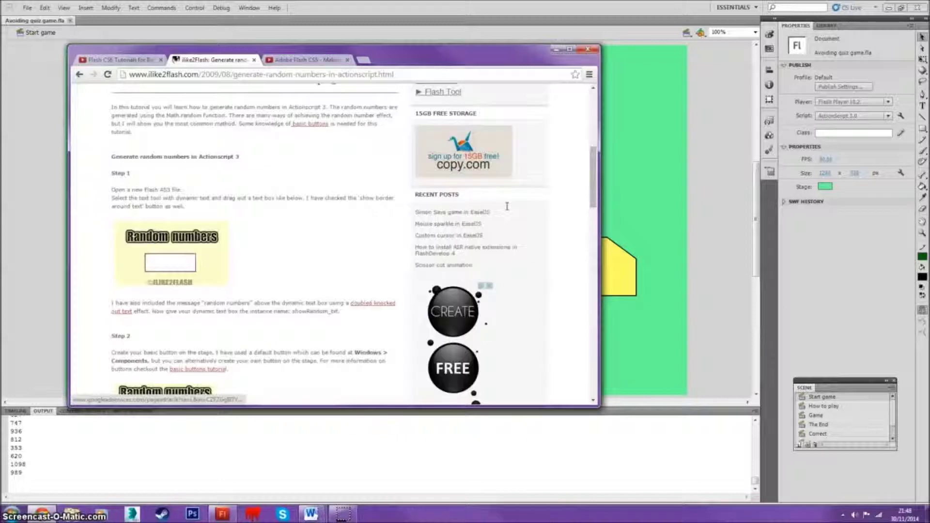
{"action": "scroll", "coordinate": [507, 207], "scroll_direction": "down", "scroll_amount": 10}
{"action": "scroll", "coordinate": [507, 206], "scroll_direction": "up", "scroll_amount": 3}
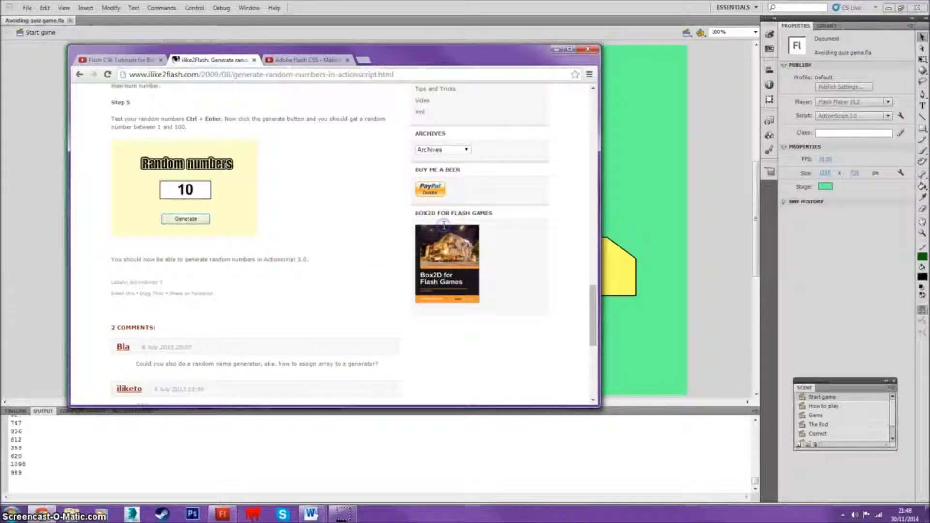
Skim the YouTube video "Flash CS6 Tutorials for Beginners Part 003 - Avoiding Game", pause it at about 2:52, and return to Flash.
{"action": "key", "text": "ctrl+shift+Tab"}
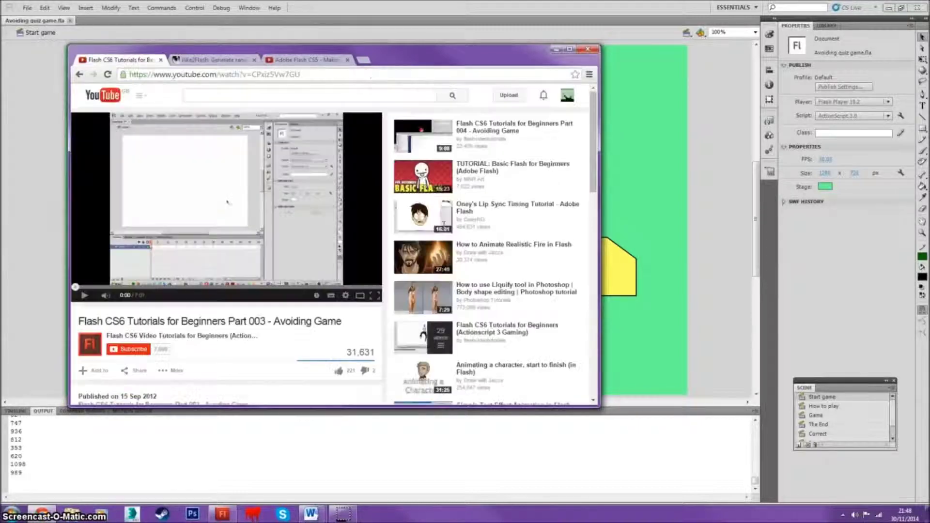
{"action": "scroll", "coordinate": [330, 245], "scroll_direction": "down", "scroll_amount": 2}
{"action": "scroll", "coordinate": [331, 244], "scroll_direction": "up", "scroll_amount": 2}
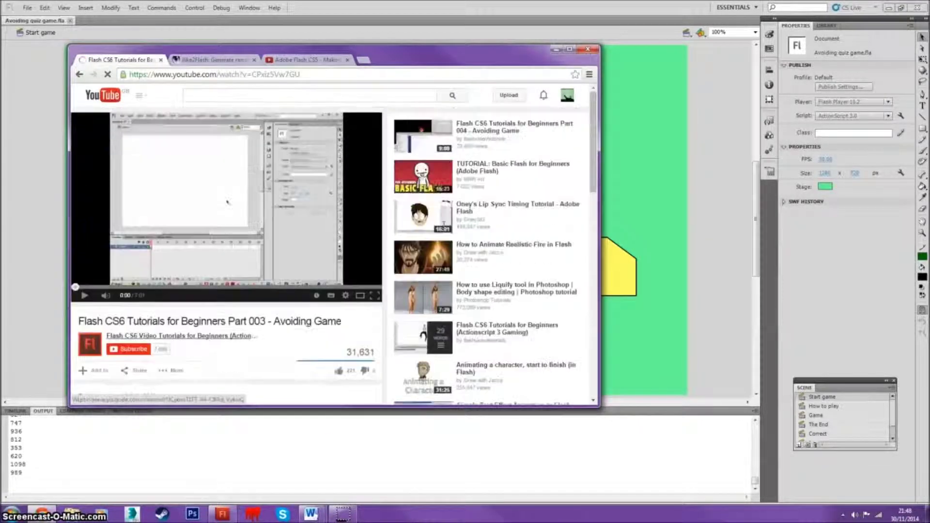
{"action": "left_click", "coordinate": [227, 203]}
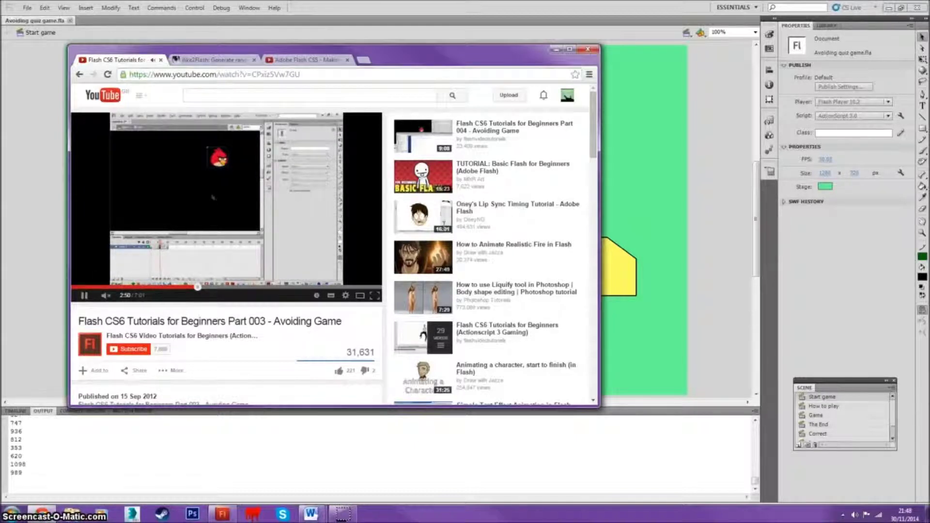
{"action": "left_click", "coordinate": [189, 192]}
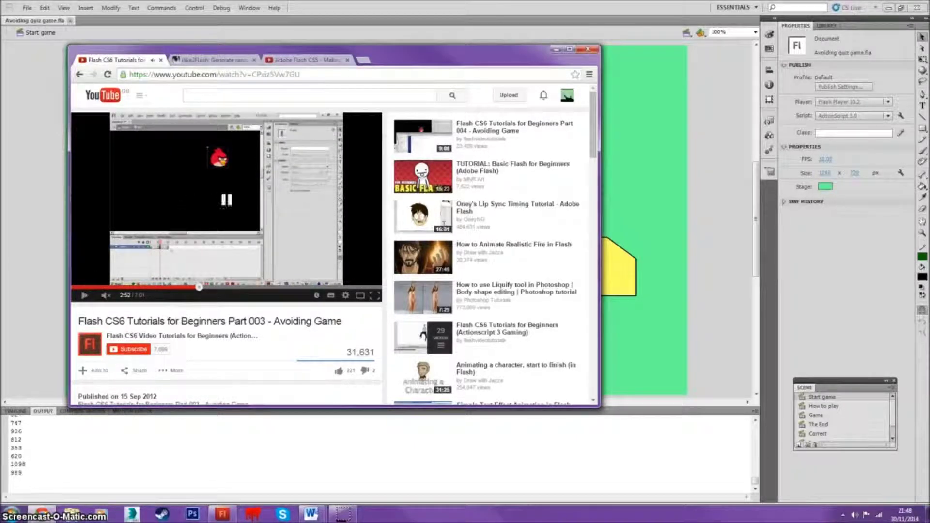
{"action": "scroll", "coordinate": [436, 170], "scroll_direction": "down", "scroll_amount": 3}
{"action": "scroll", "coordinate": [436, 170], "scroll_direction": "up", "scroll_amount": 3}
{"action": "left_click", "coordinate": [435, 58]}
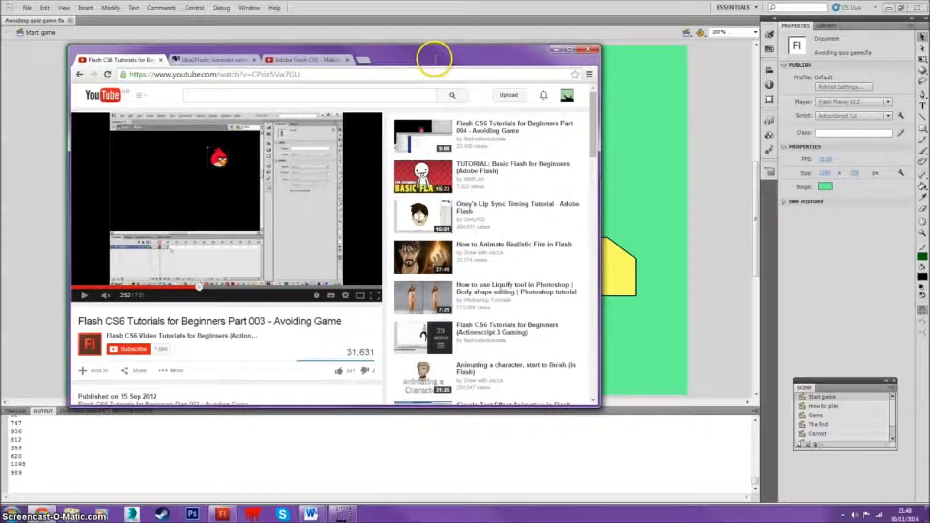
{"action": "left_click", "coordinate": [311, 60]}
{"action": "mouse_move", "coordinate": [435, 59]}
{"action": "left_mouse_down"}
{"action": "mouse_move", "coordinate": [0, 59]}
{"action": "mouse_move", "coordinate": [0, 123]}
{"action": "left_mouse_up"}
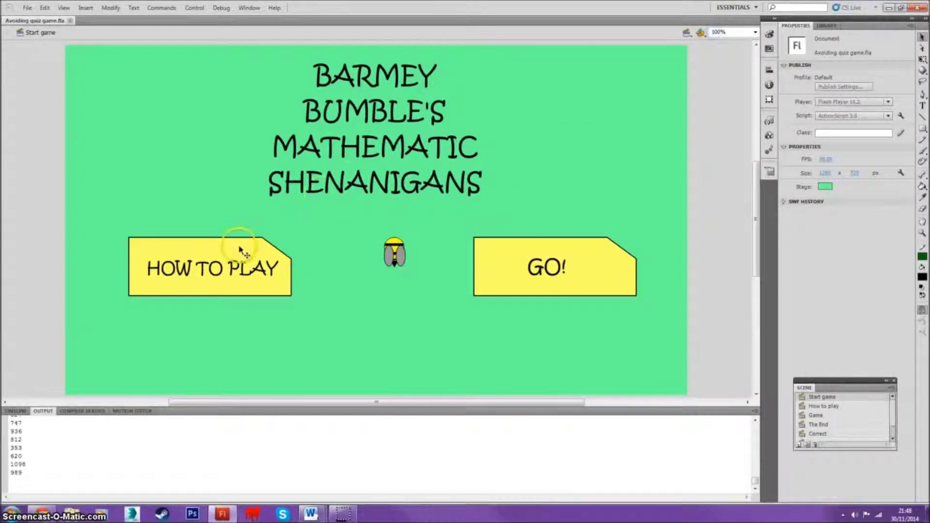
Demonstrate Convert to Symbol on the GO! button with the name Go and the available symbol types, and cancel the conversion.
{"action": "left_click", "coordinate": [219, 248]}
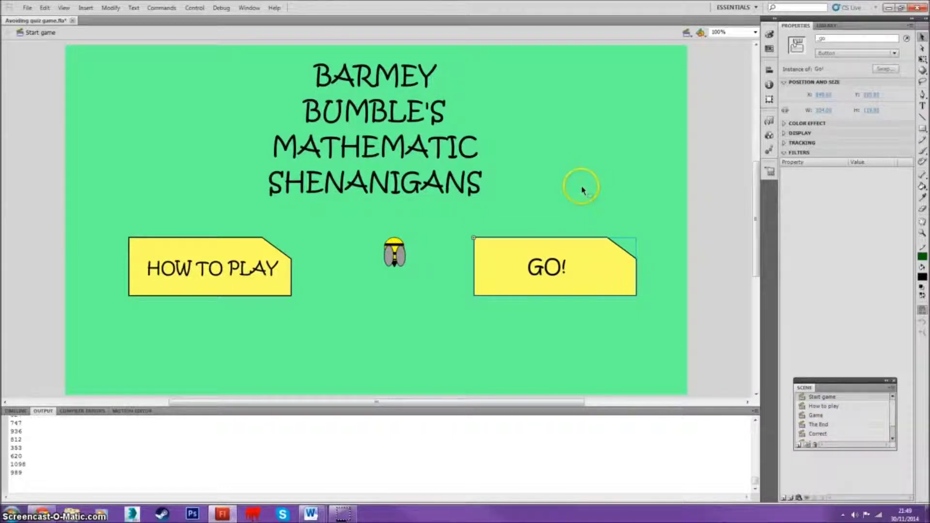
{"action": "key", "text": "F8"}
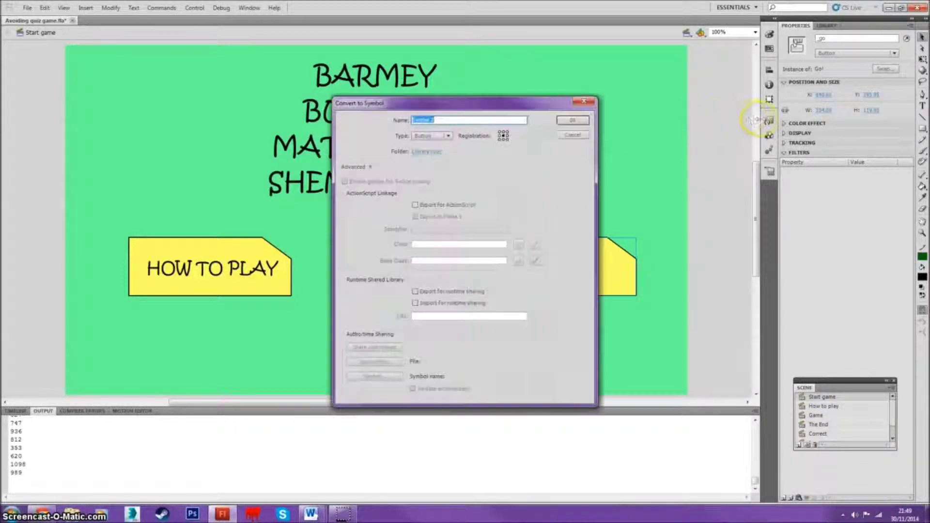
{"action": "key", "text": "BackSpace"}
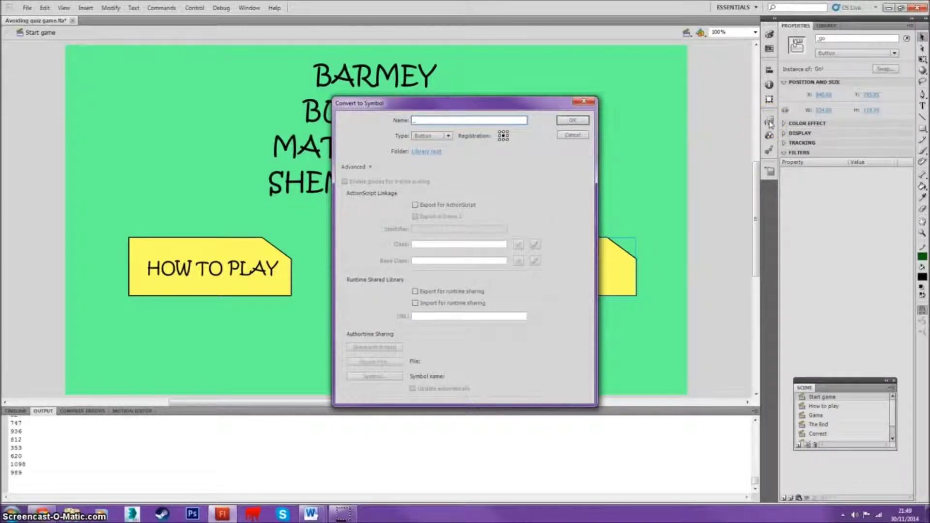
{"action": "type", "text": "Go!"}
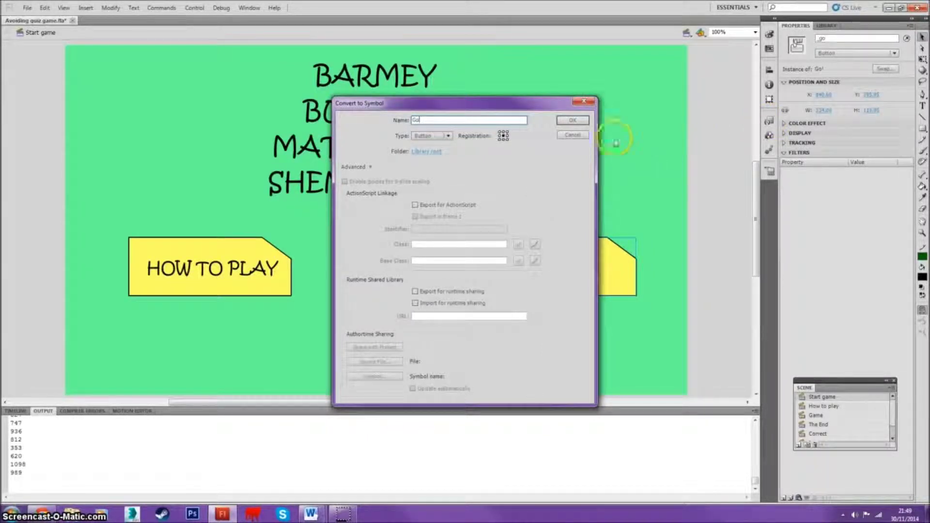
{"action": "key", "text": "Tab"}
{"action": "key", "text": "alt+Down"}
{"action": "key", "text": "Return"}
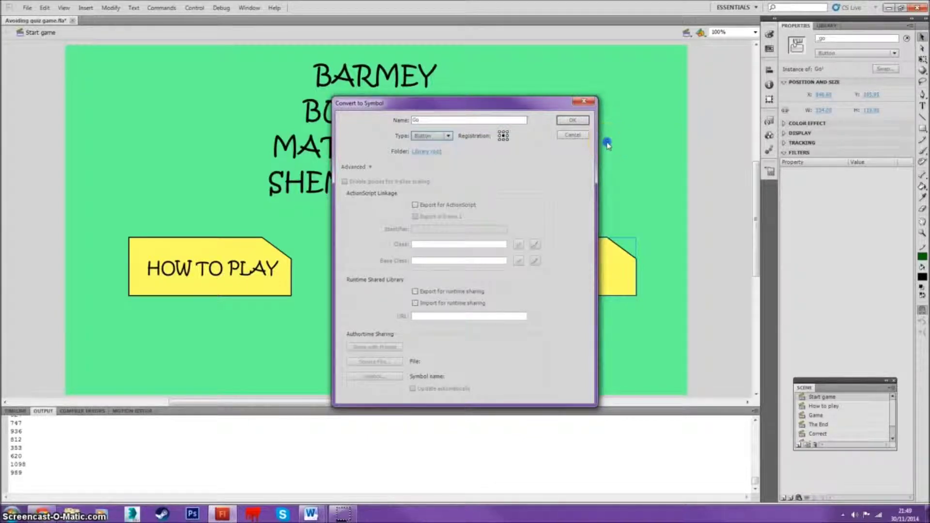
{"action": "key", "text": "alt+Down"}
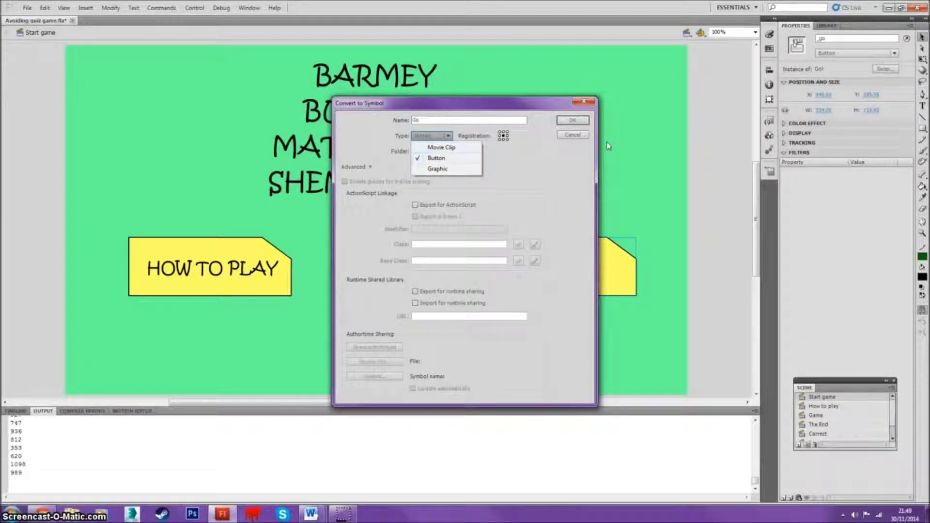
{"action": "left_click", "coordinate": [670, 271]}
{"action": "left_click", "coordinate": [576, 136]}
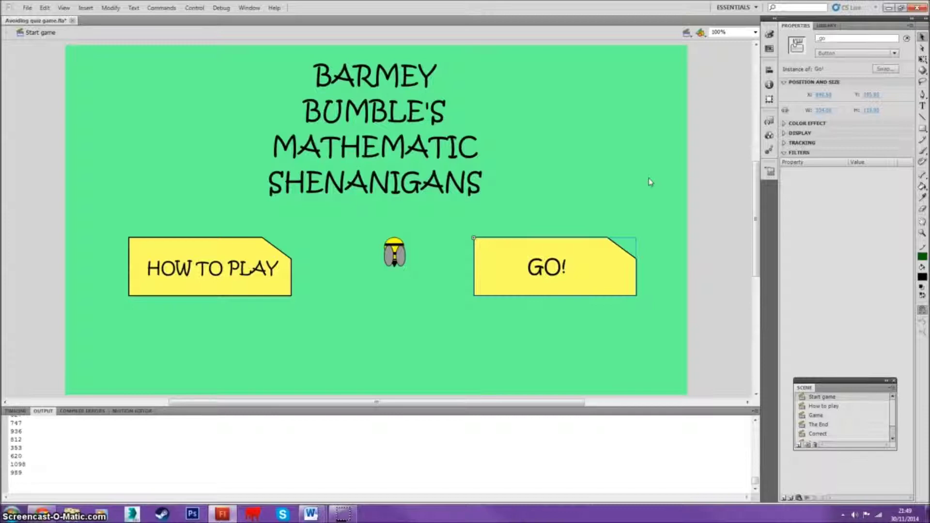
Edit the GO! button symbol in place, bring up its timeline and examine the artwork of the Up and Over states.
{"action": "key", "text": "ctrl+e"}
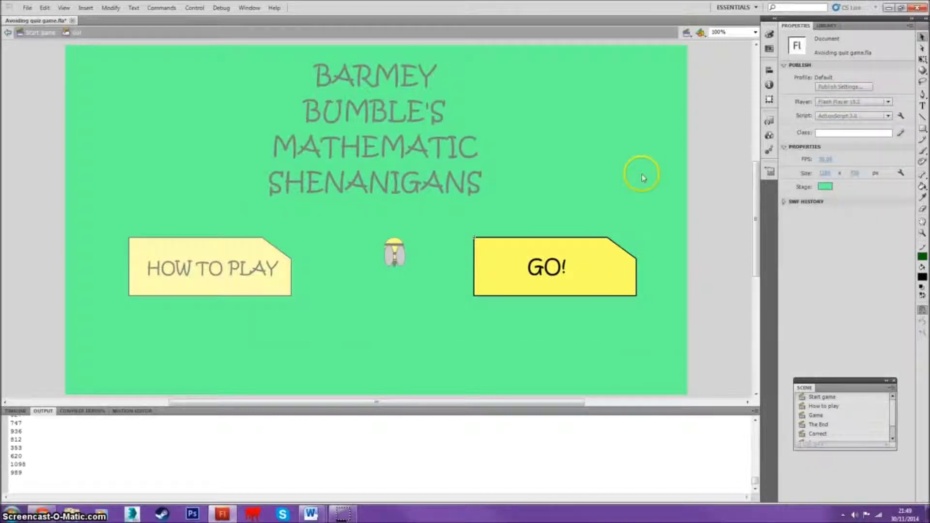
{"action": "key", "text": "ctrl+alt+t"}
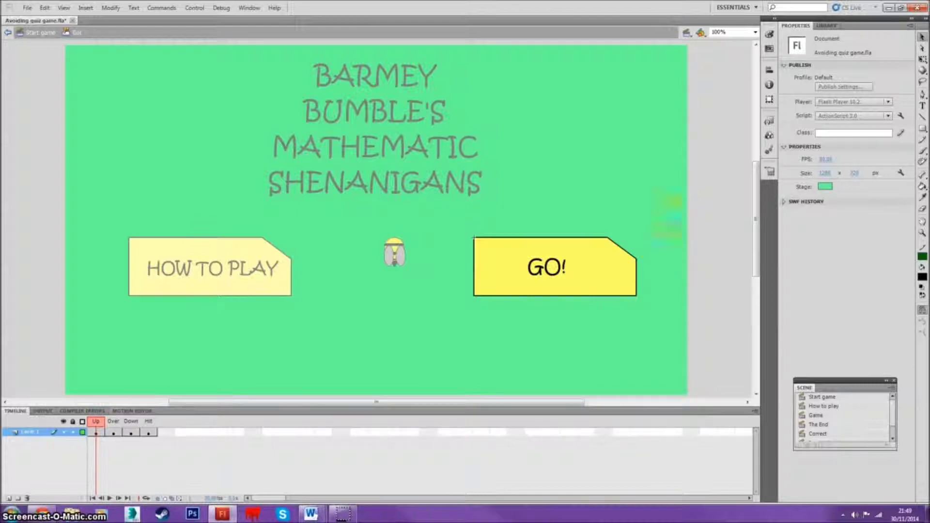
{"action": "key", "text": "period"}
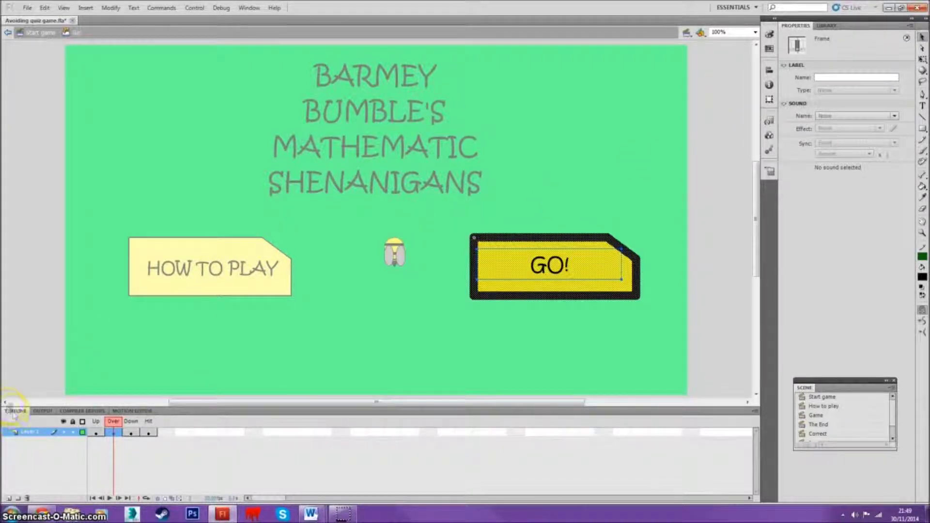
{"action": "left_click", "coordinate": [44, 435]}
{"action": "left_click", "coordinate": [47, 432]}
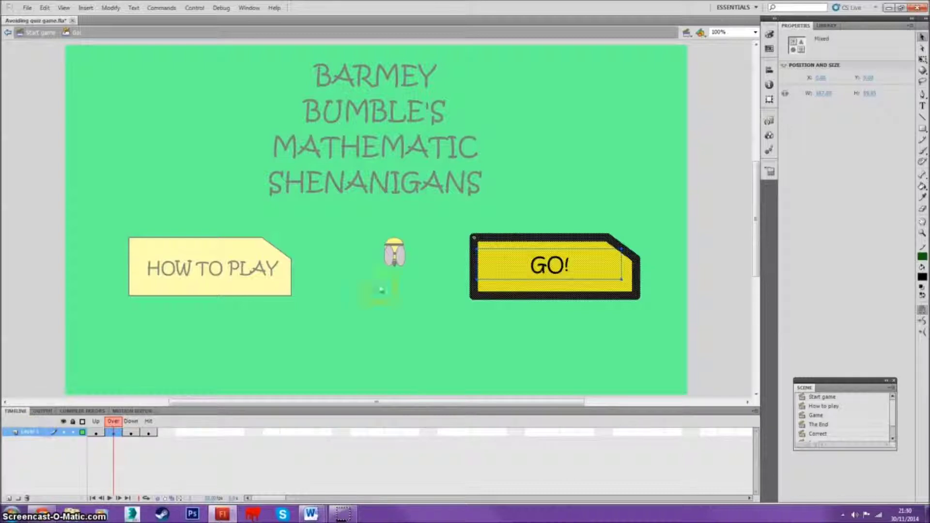
{"action": "left_click", "coordinate": [549, 226]}
Examine the GO! button's Down and Hit states, go back to its Up state and return to the Start game scene.
{"action": "key", "text": "period"}
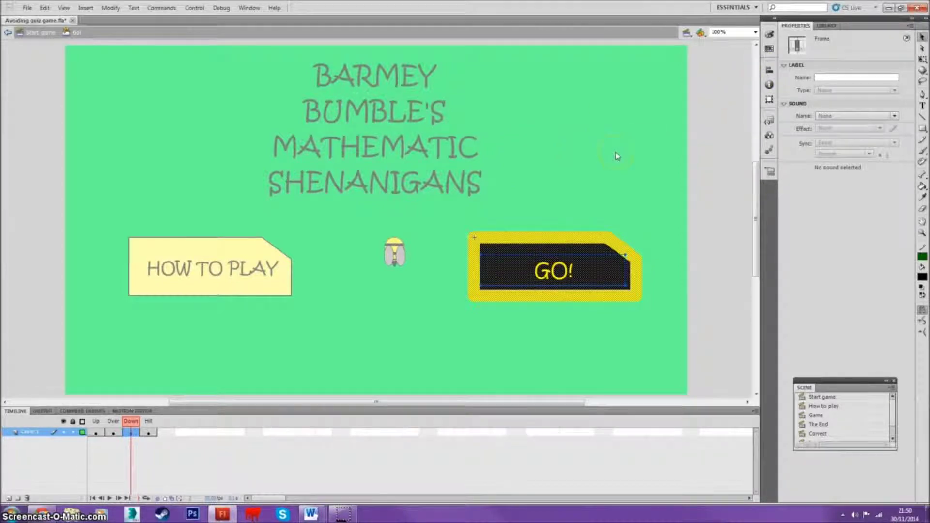
{"action": "left_click", "coordinate": [563, 243]}
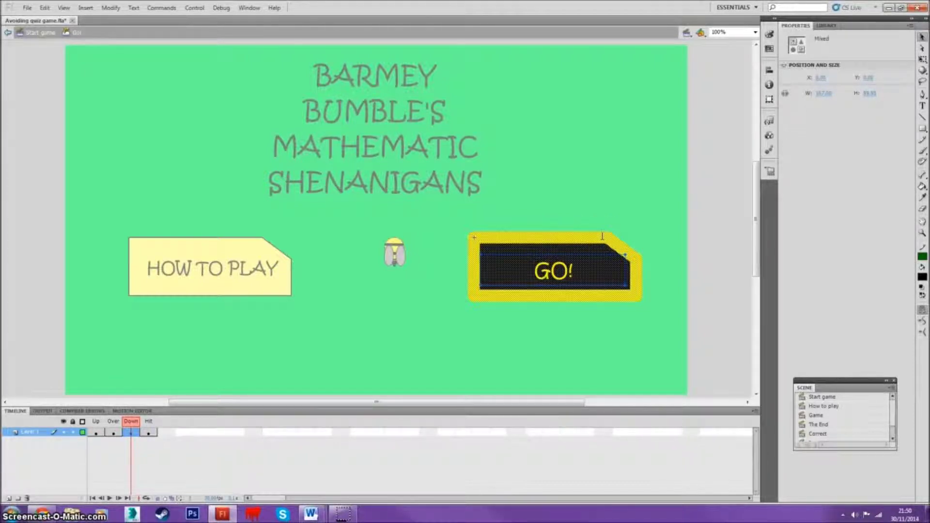
{"action": "key", "text": "period"}
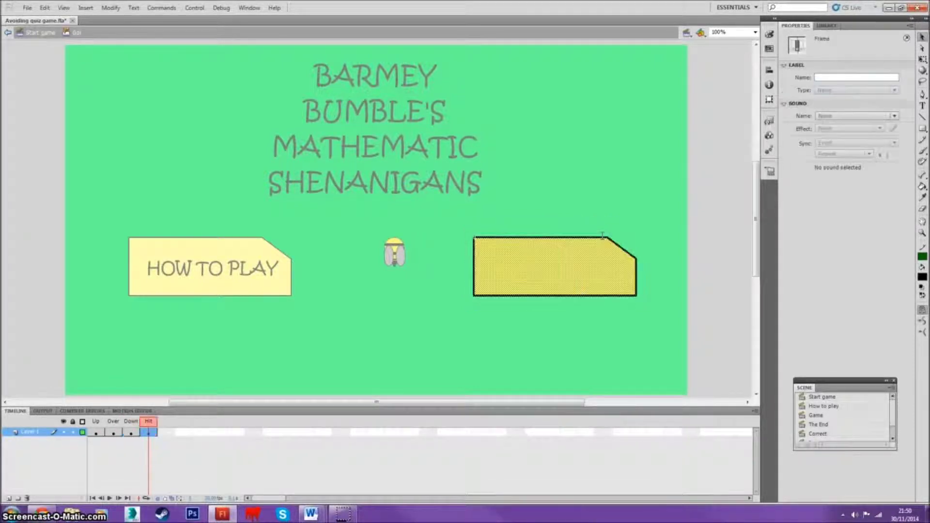
{"action": "left_click", "coordinate": [96, 433]}
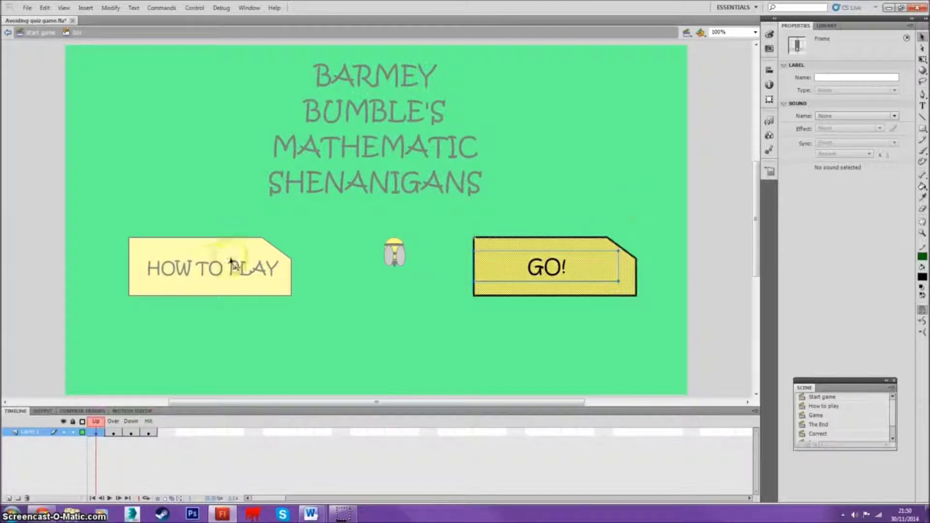
{"action": "left_click", "coordinate": [294, 188]}
{"action": "double_click", "coordinate": [294, 188]}
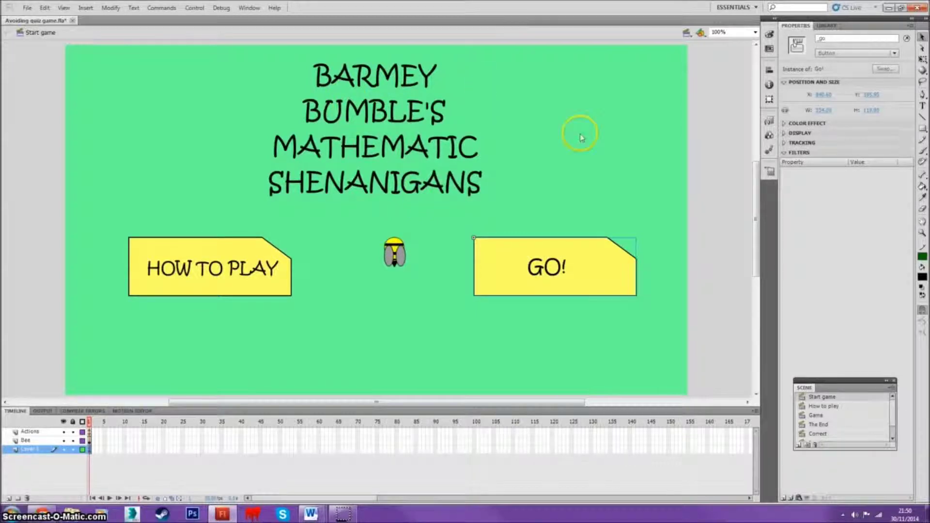
{"action": "left_click", "coordinate": [431, 191]}
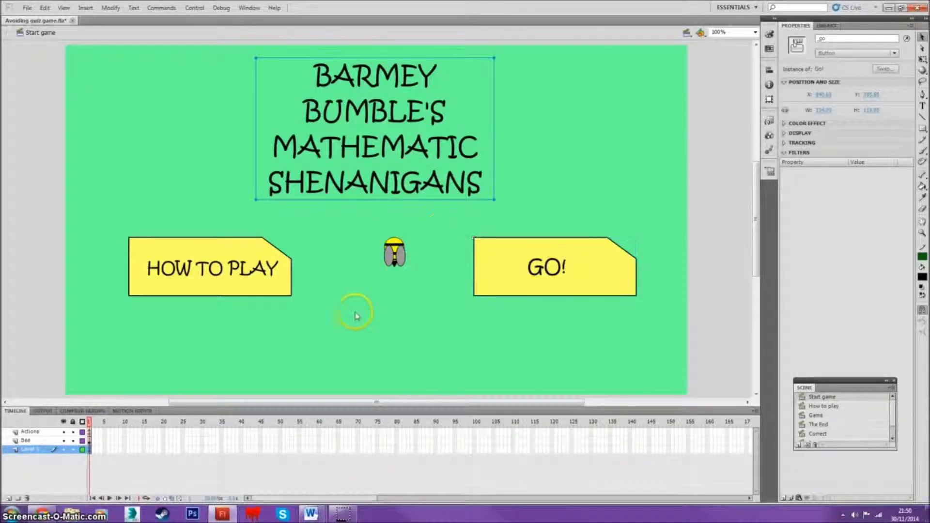
{"action": "left_click", "coordinate": [231, 365]}
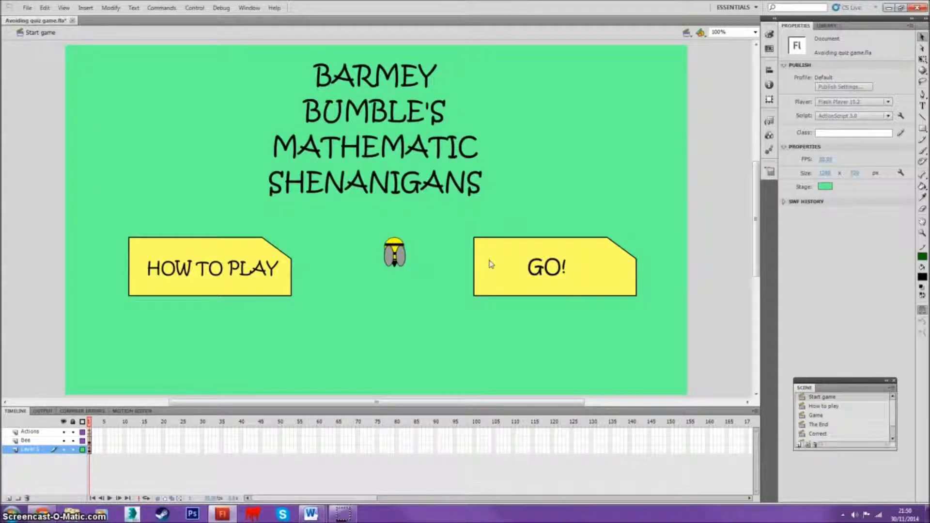
{"action": "left_click", "coordinate": [603, 297]}
{"action": "left_click", "coordinate": [453, 213]}
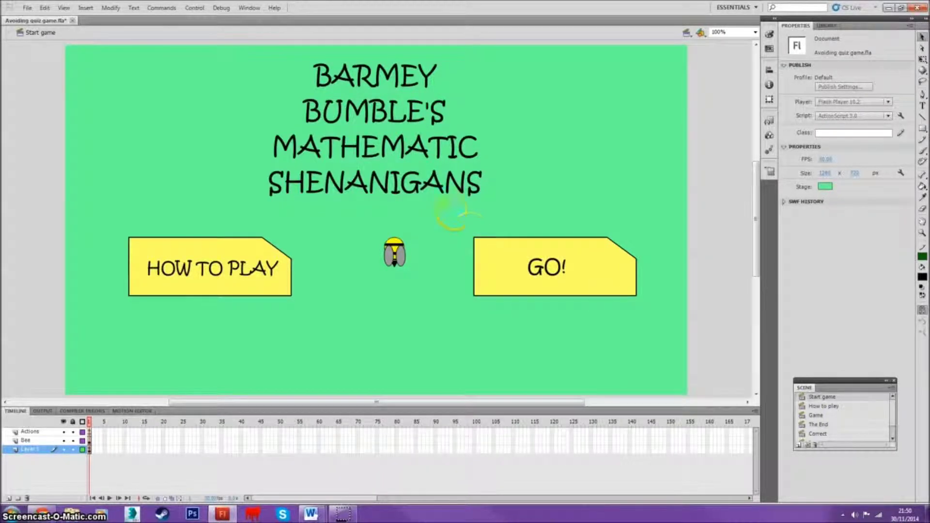
{"action": "left_click", "coordinate": [194, 185]}
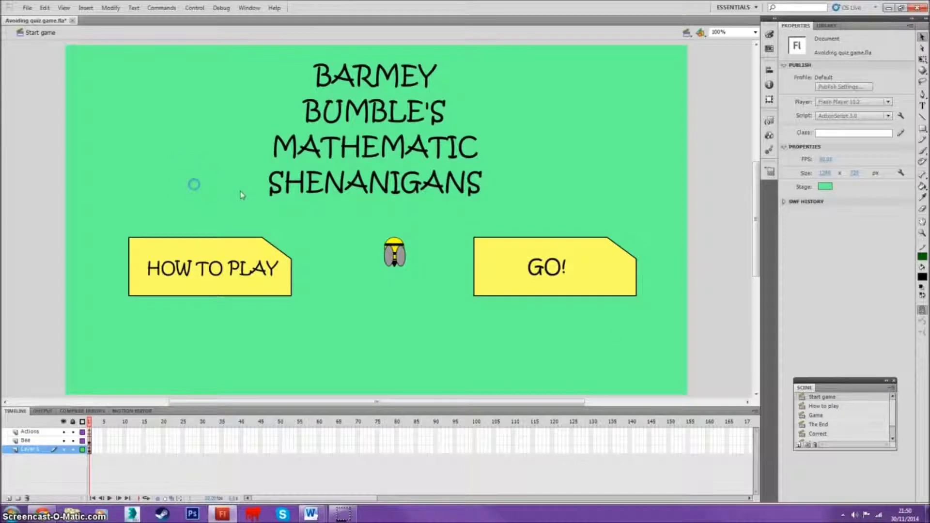
{"action": "left_click", "coordinate": [659, 346]}
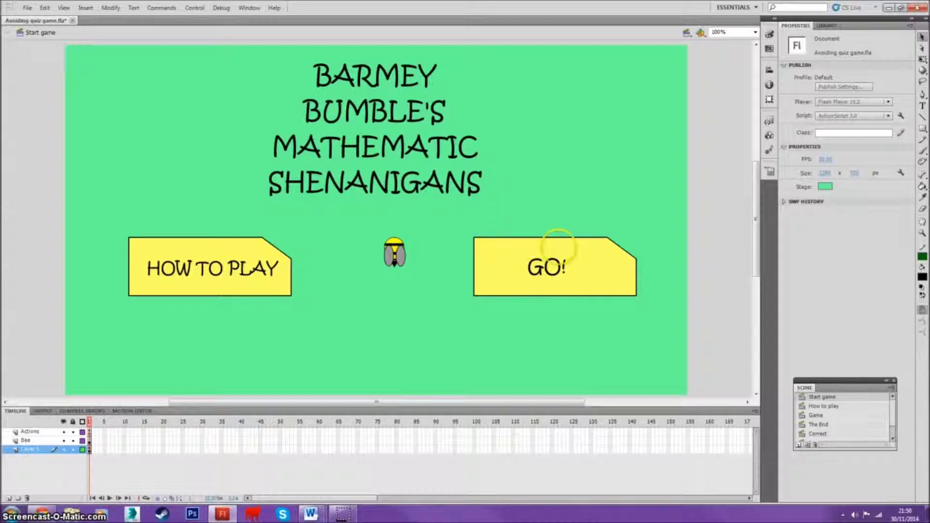
{"action": "left_click", "coordinate": [552, 252]}
{"action": "left_click", "coordinate": [451, 291]}
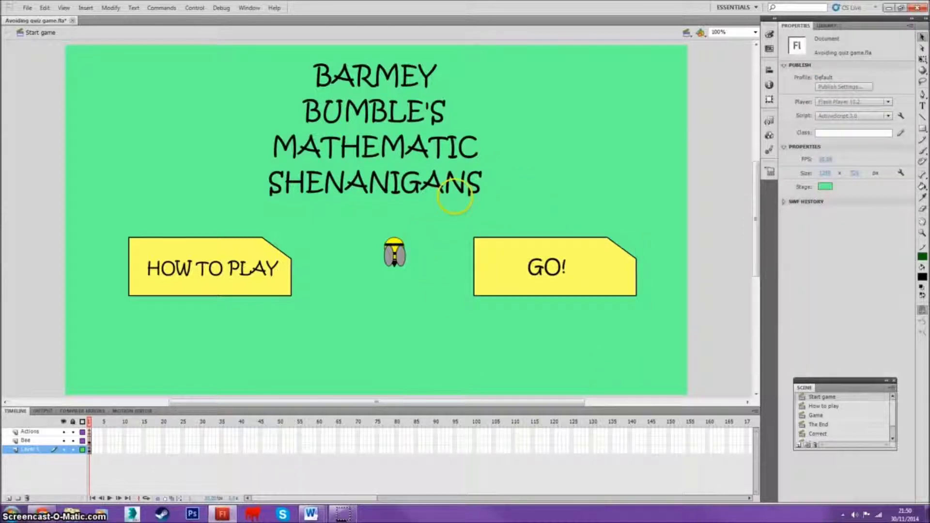